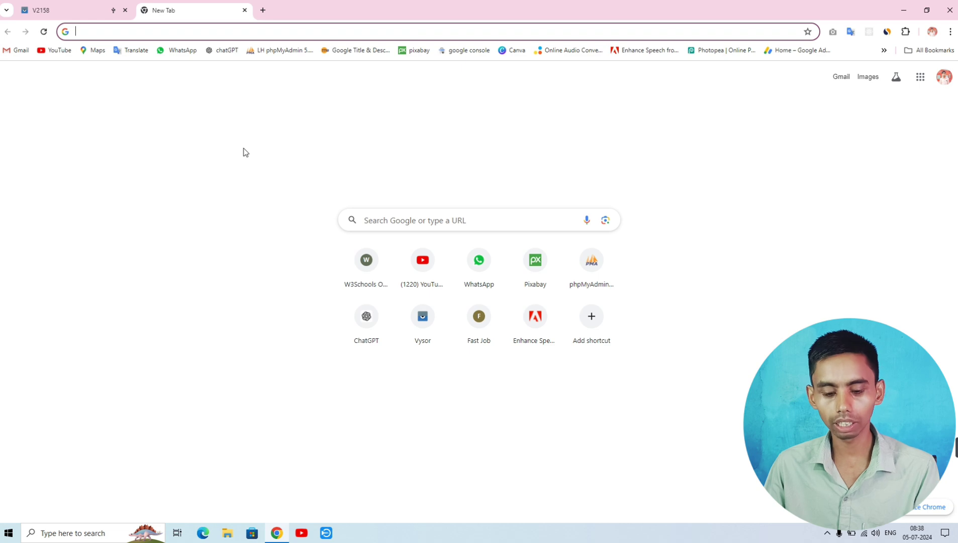
Step: Search the web for visual studio and open the official Visual Studio website from the results
{"action": "type", "text": "vi"}
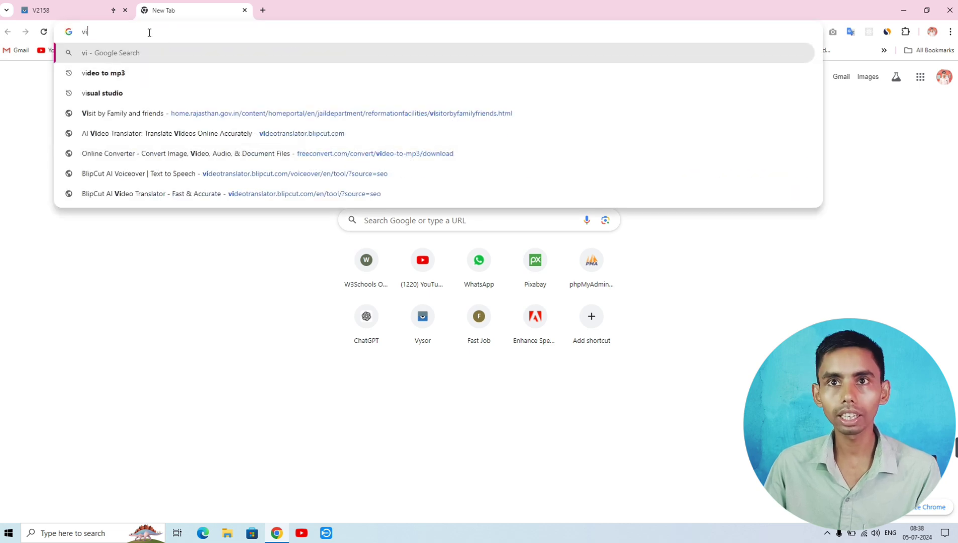
{"action": "left_click", "coordinate": [121, 92]}
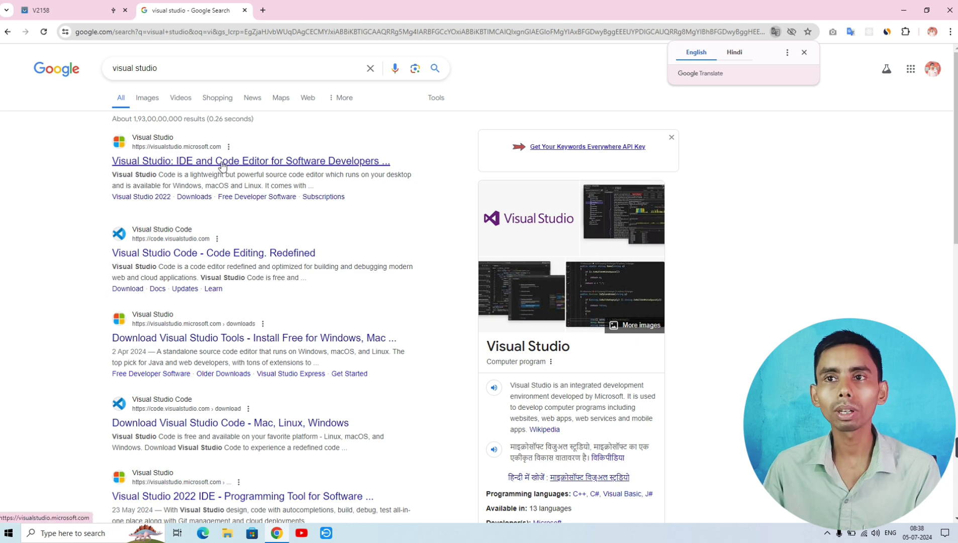
{"action": "left_click", "coordinate": [168, 166]}
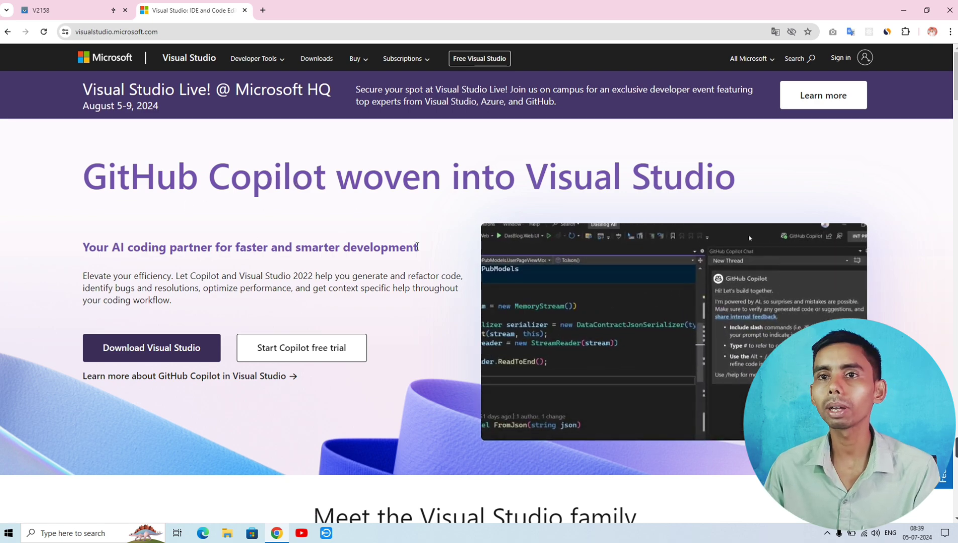
Step: Look through the Visual Studio homepage, from the product family and downloads to extensions and subscriptions
{"action": "scroll", "coordinate": [421, 252], "scroll_direction": "down", "scroll_amount": 10}
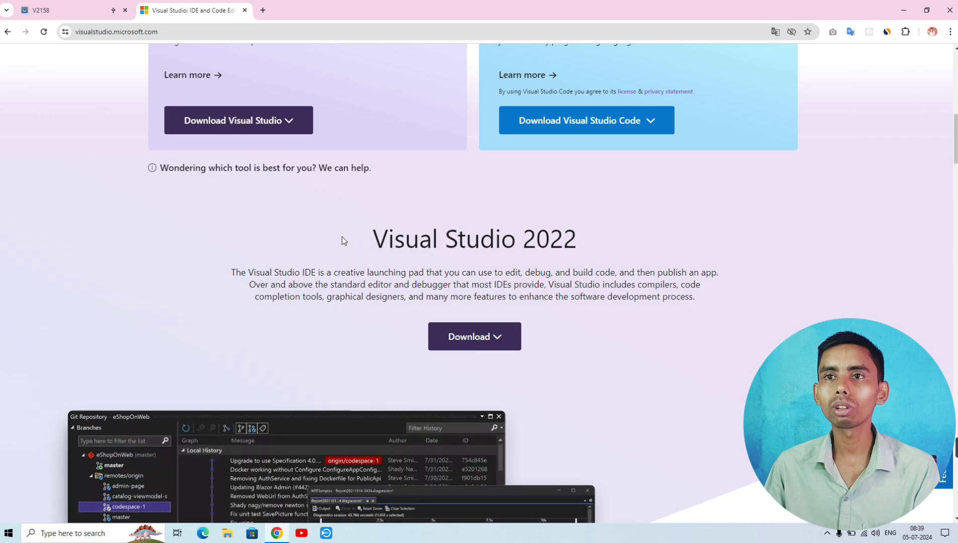
{"action": "scroll", "coordinate": [342, 241], "scroll_direction": "up", "scroll_amount": 3}
{"action": "scroll", "coordinate": [342, 241], "scroll_direction": "down", "scroll_amount": 1}
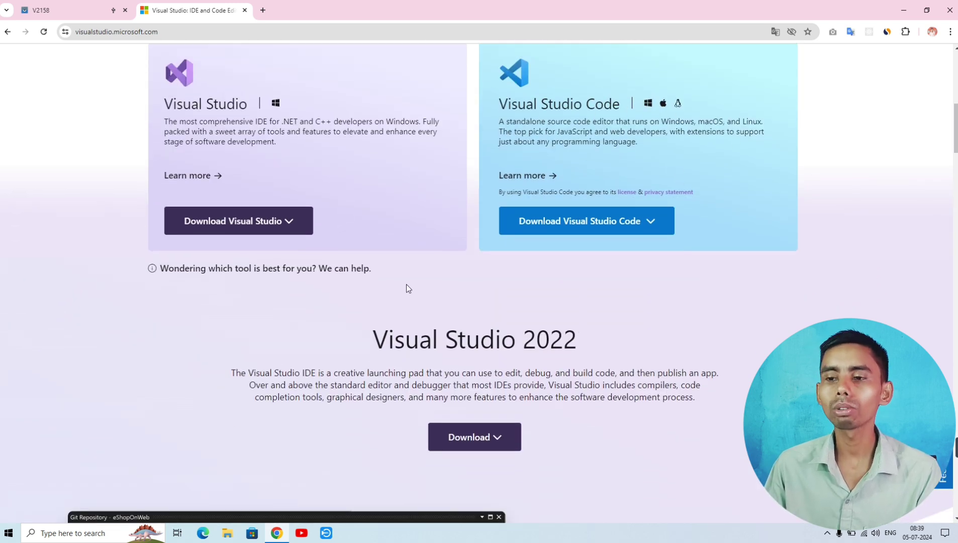
{"action": "scroll", "coordinate": [407, 288], "scroll_direction": "down", "scroll_amount": 5}
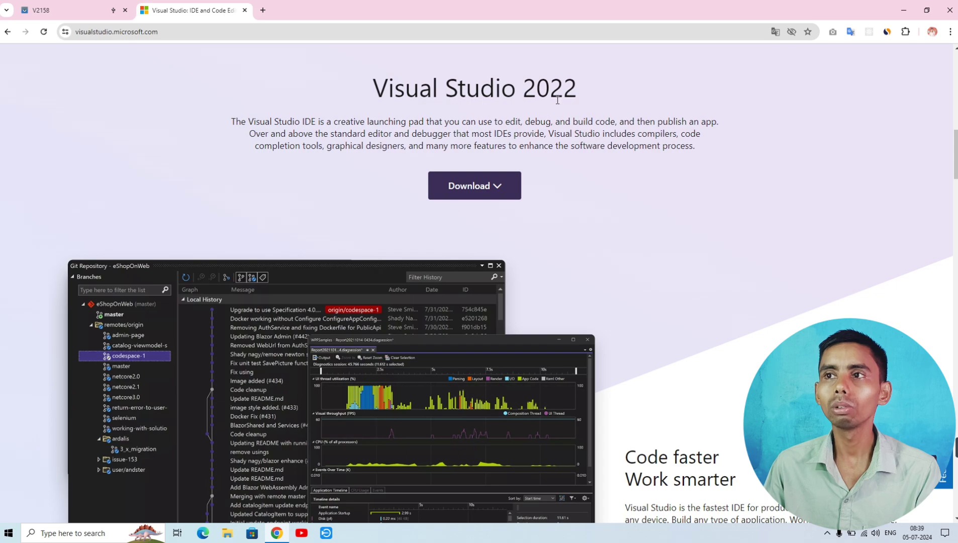
{"action": "scroll", "coordinate": [527, 171], "scroll_direction": "down", "scroll_amount": 12}
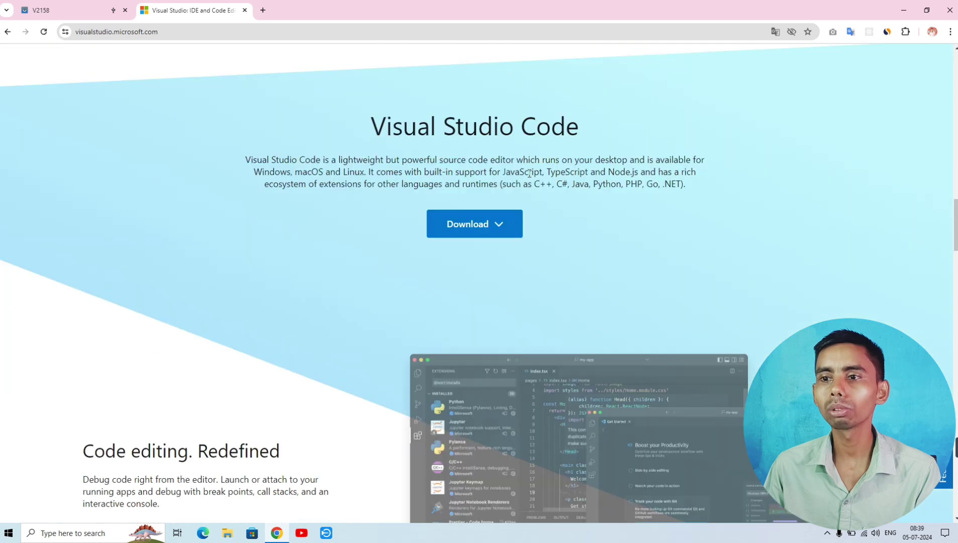
{"action": "scroll", "coordinate": [528, 173], "scroll_direction": "down", "scroll_amount": 20}
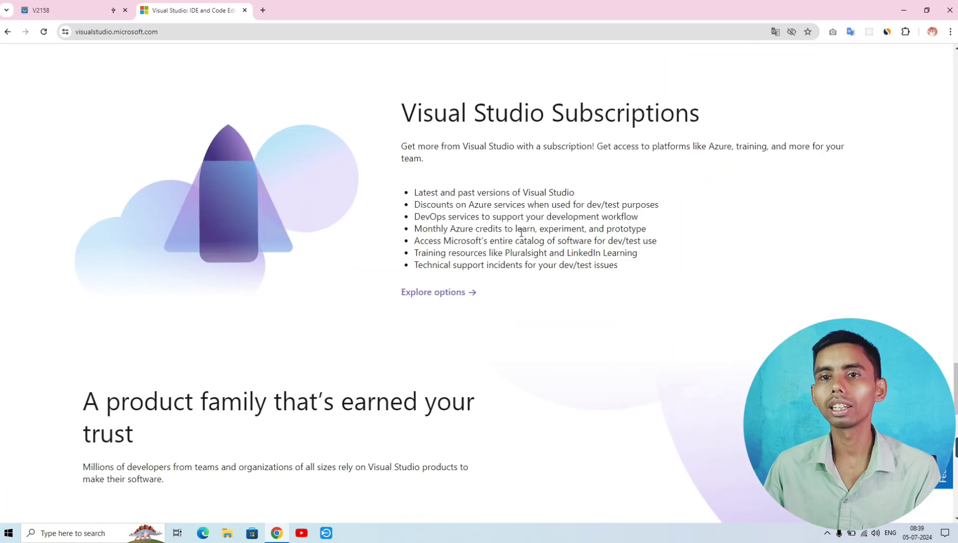
{"action": "scroll", "coordinate": [520, 233], "scroll_direction": "down", "scroll_amount": 19}
{"action": "scroll", "coordinate": [521, 233], "scroll_direction": "up", "scroll_amount": 20}
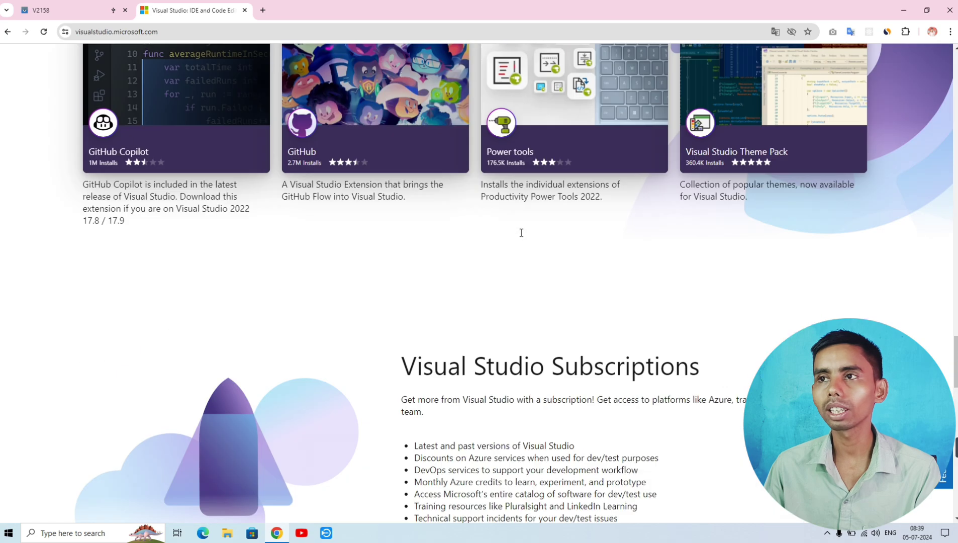
{"action": "scroll", "coordinate": [521, 233], "scroll_direction": "up", "scroll_amount": 20}
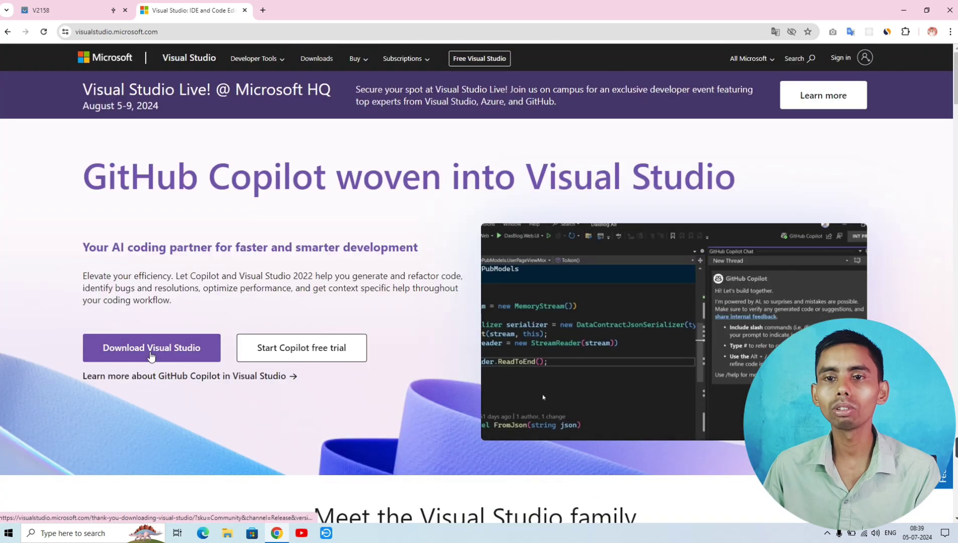
Step: Download Visual Studio from the homepage and check the setup file in the recent download history
{"action": "left_click", "coordinate": [150, 356]}
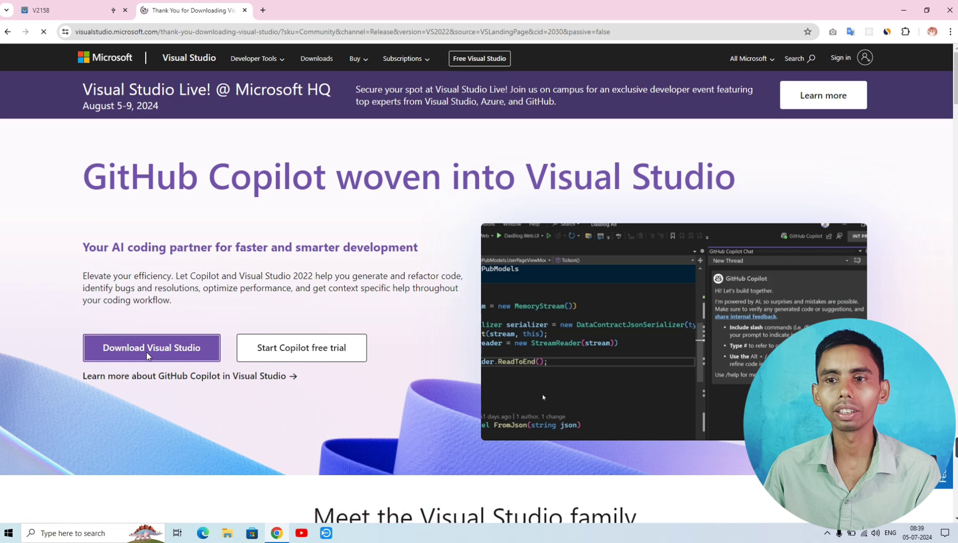
{"action": "scroll", "coordinate": [318, 291], "scroll_direction": "down", "scroll_amount": 5}
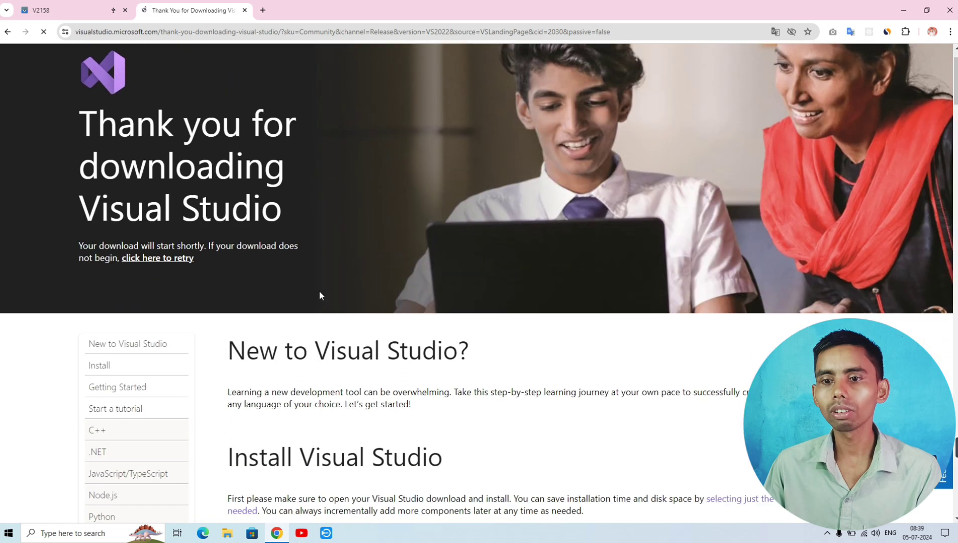
{"action": "scroll", "coordinate": [320, 294], "scroll_direction": "down", "scroll_amount": 10}
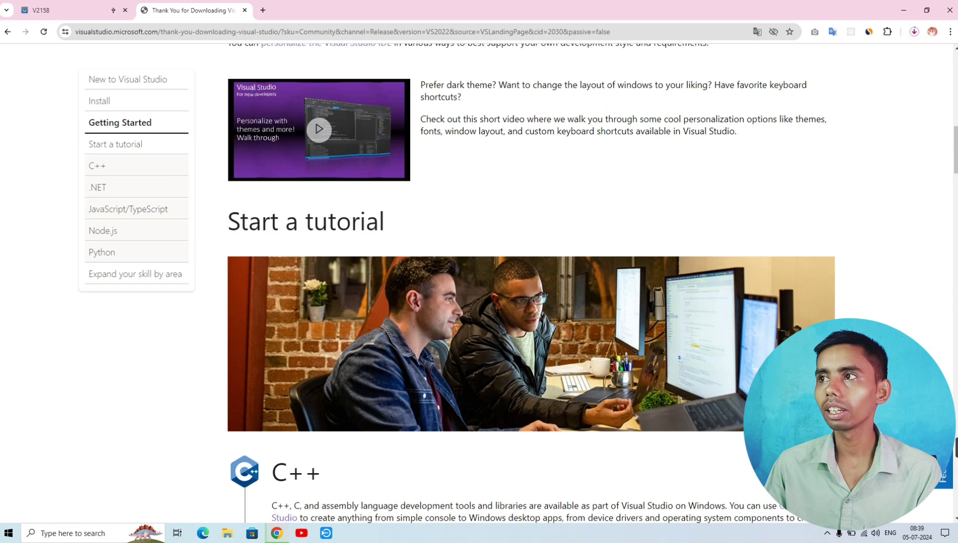
{"action": "left_click", "coordinate": [914, 35]}
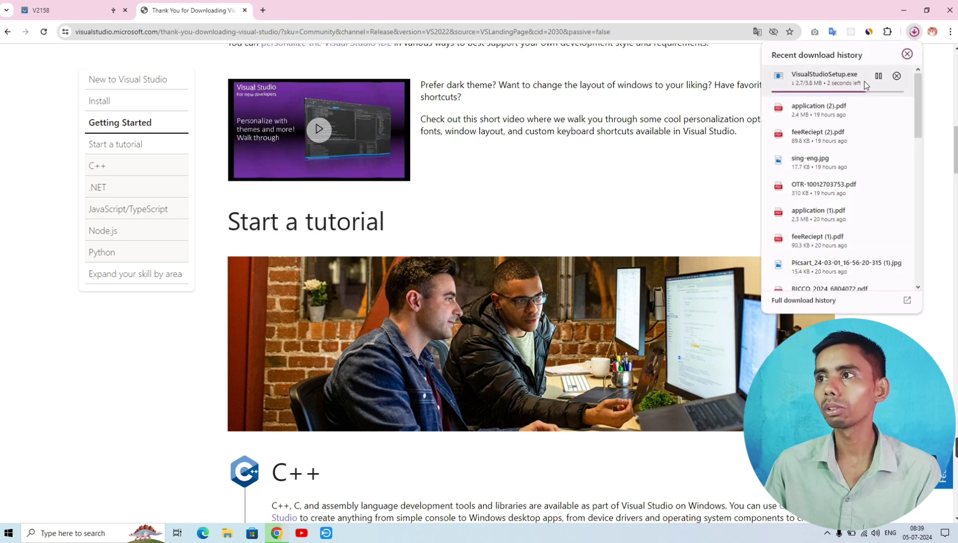
Step: Open the site's Downloads page and download the free Community edition of Visual Studio 2022
{"action": "scroll", "coordinate": [384, 200], "scroll_direction": "up", "scroll_amount": 15}
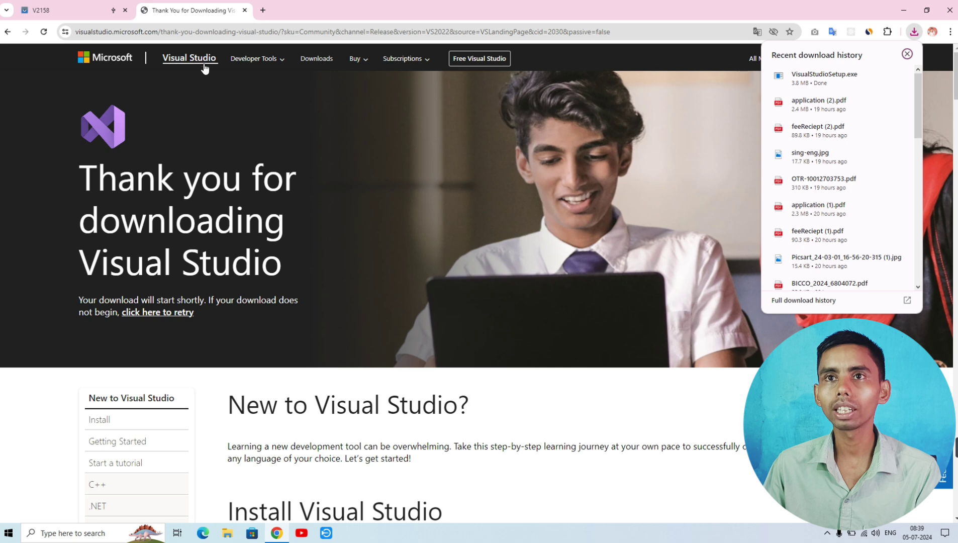
{"action": "left_click", "coordinate": [317, 60]}
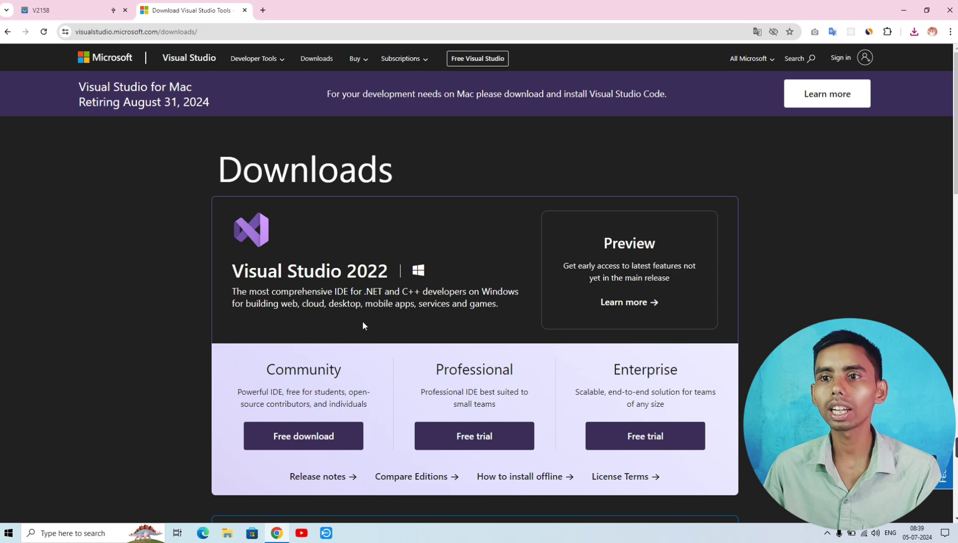
{"action": "scroll", "coordinate": [551, 324], "scroll_direction": "down", "scroll_amount": 3}
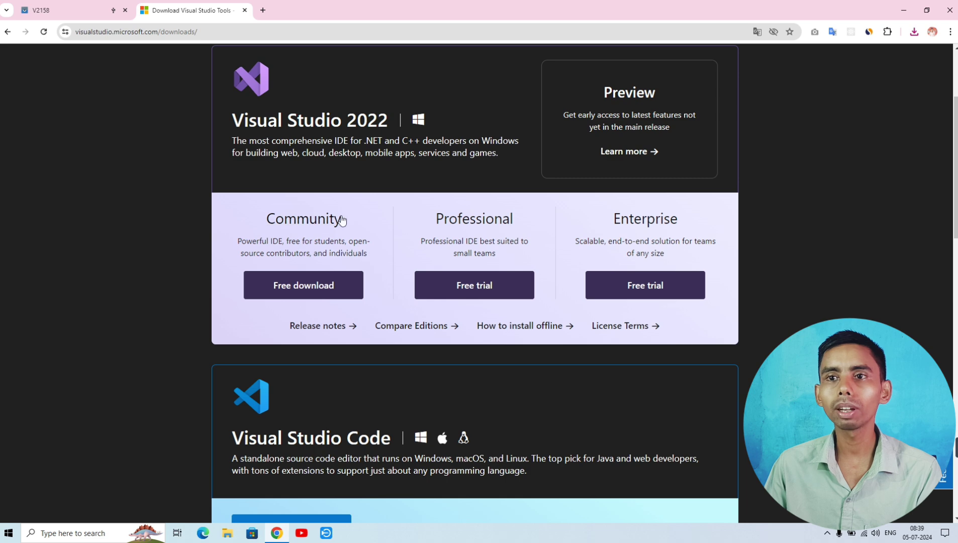
{"action": "left_click", "coordinate": [301, 289]}
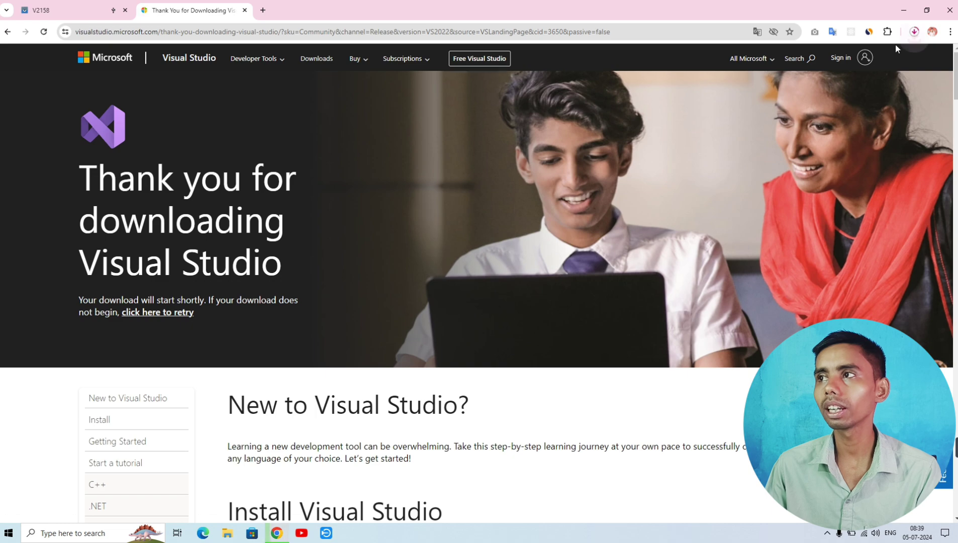
Step: Run VisualStudioSetup (1) from its download folder, and close the browser and folder windows
{"action": "left_click", "coordinate": [914, 32]}
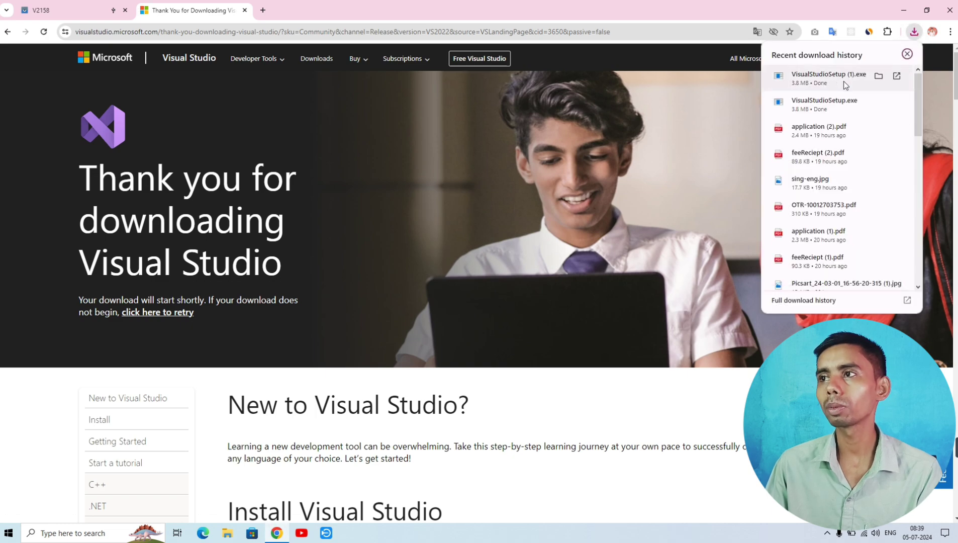
{"action": "left_click", "coordinate": [879, 76]}
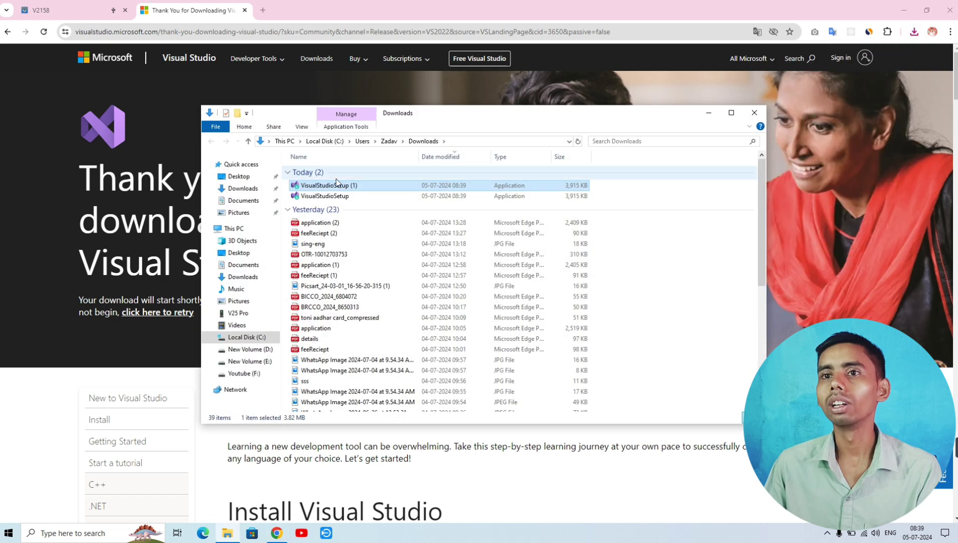
{"action": "double_click", "coordinate": [316, 186]}
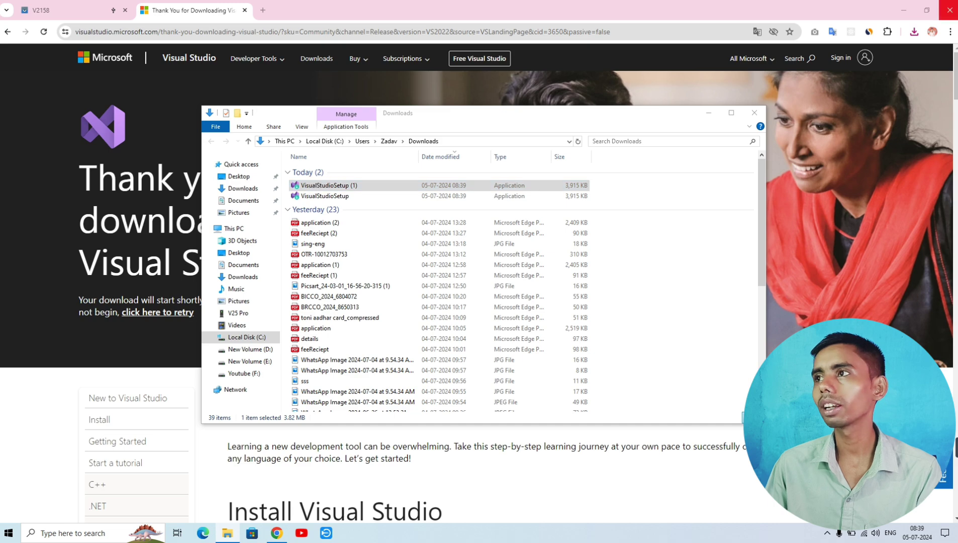
{"action": "left_click", "coordinate": [949, 10]}
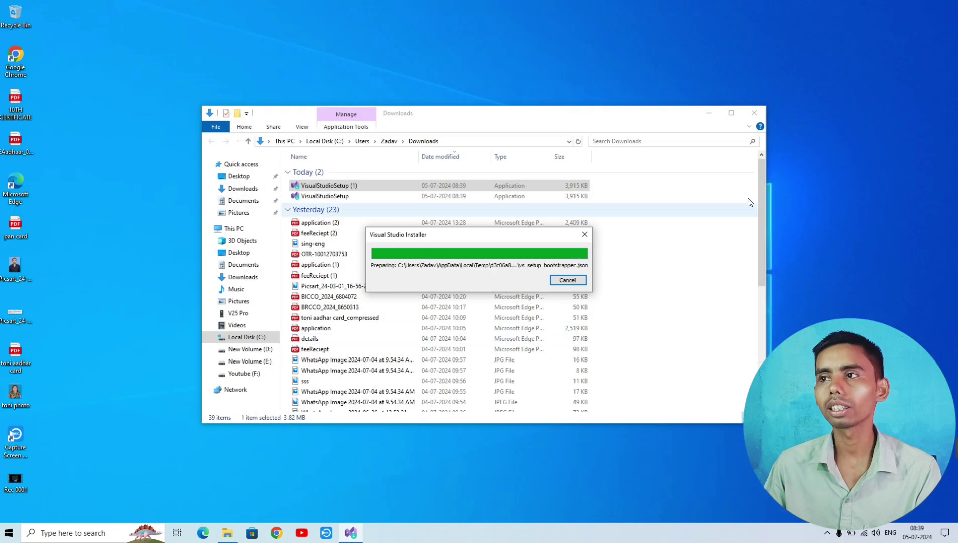
{"action": "left_click", "coordinate": [754, 114]}
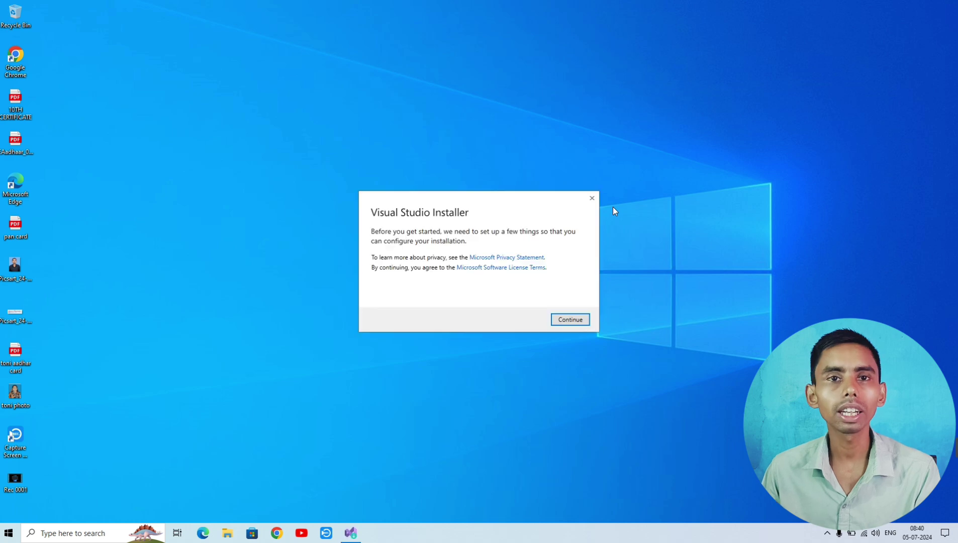
Step: Continue the Visual Studio Installer setup and select the .NET desktop development workload
{"action": "left_click", "coordinate": [571, 322]}
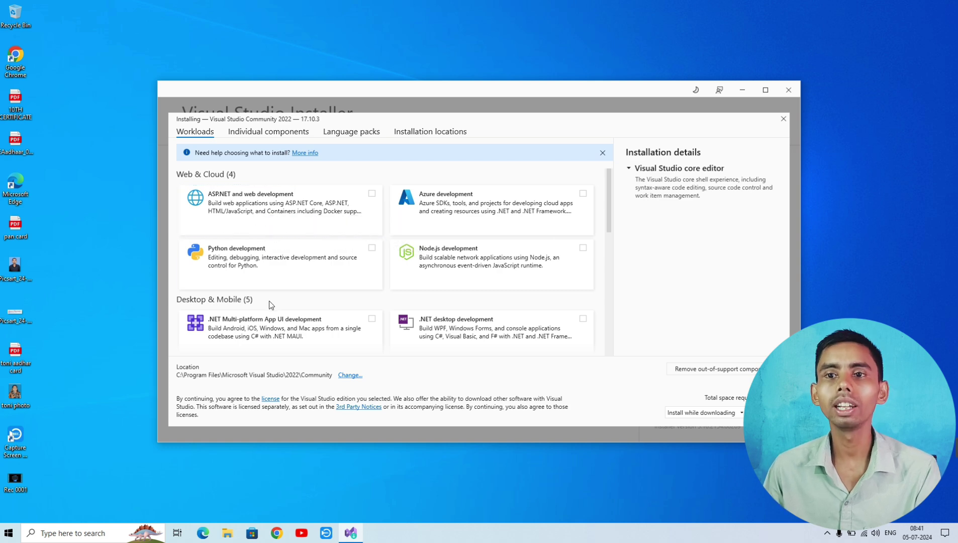
{"action": "scroll", "coordinate": [269, 301], "scroll_direction": "down", "scroll_amount": 1}
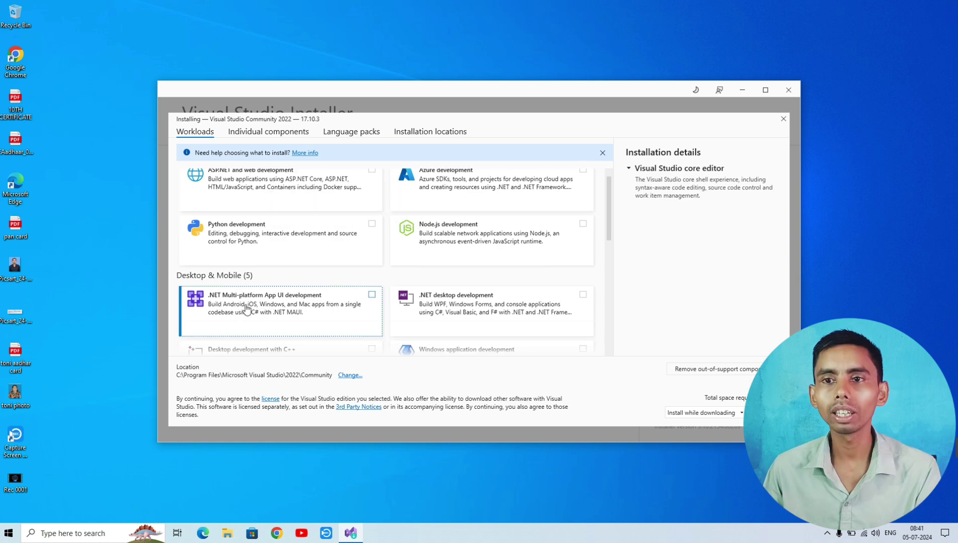
{"action": "scroll", "coordinate": [273, 302], "scroll_direction": "down", "scroll_amount": 3}
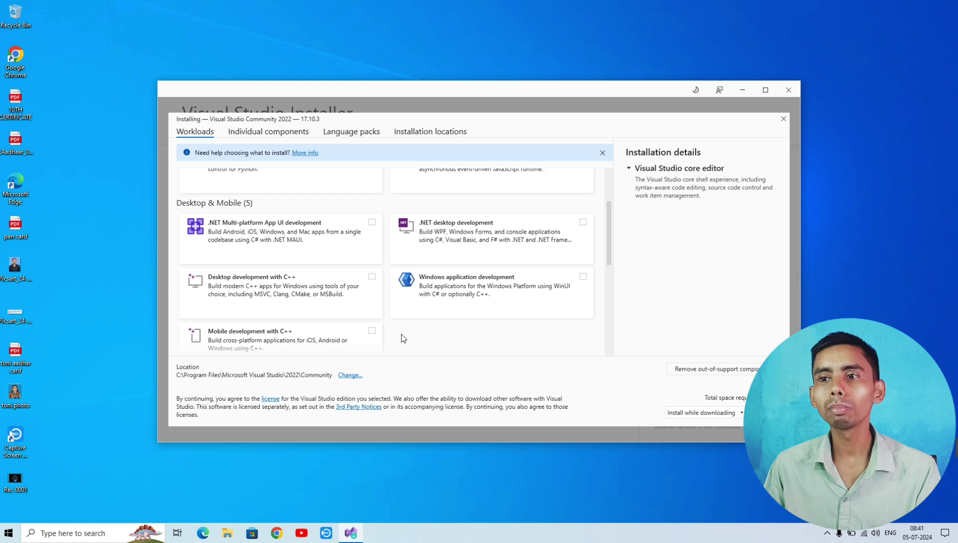
{"action": "scroll", "coordinate": [402, 339], "scroll_direction": "up", "scroll_amount": 1}
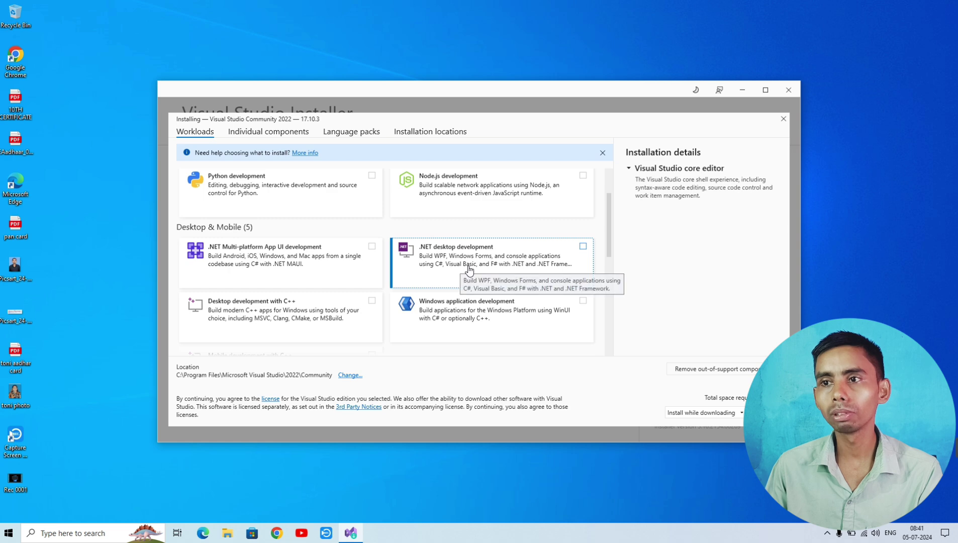
{"action": "left_click", "coordinate": [583, 246]}
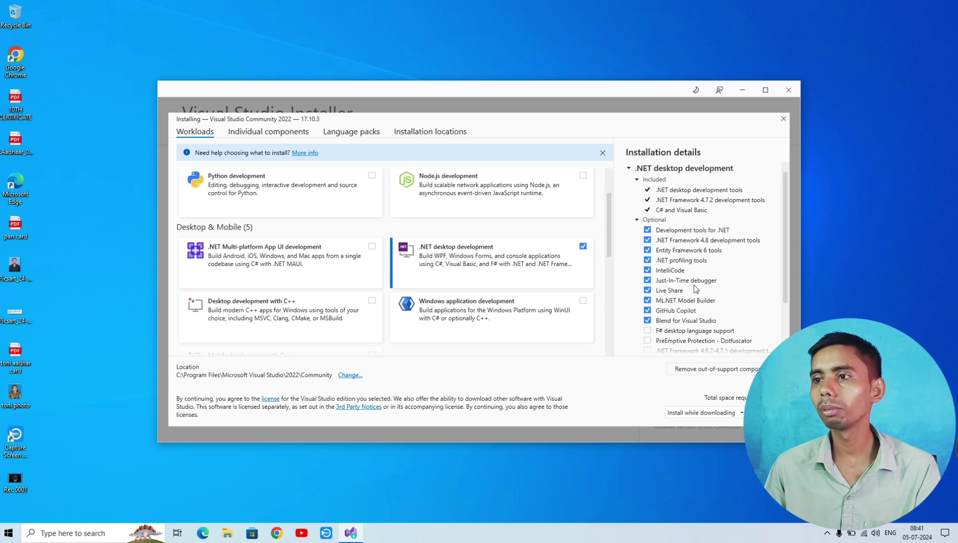
Step: Review the workload's optional components, set the installation mode to Download all, then install, and start the installation
{"action": "scroll", "coordinate": [694, 256], "scroll_direction": "down", "scroll_amount": 3}
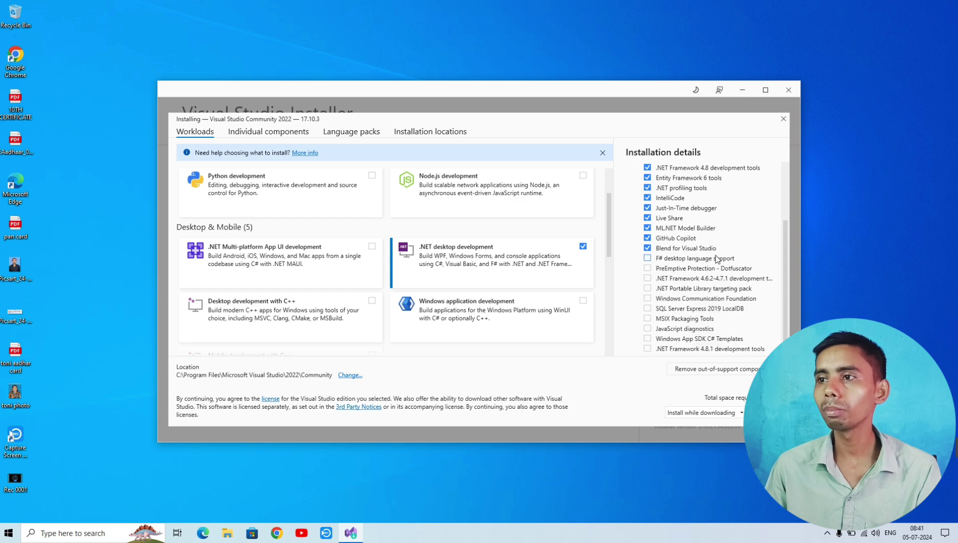
{"action": "scroll", "coordinate": [710, 292], "scroll_direction": "down", "scroll_amount": 1}
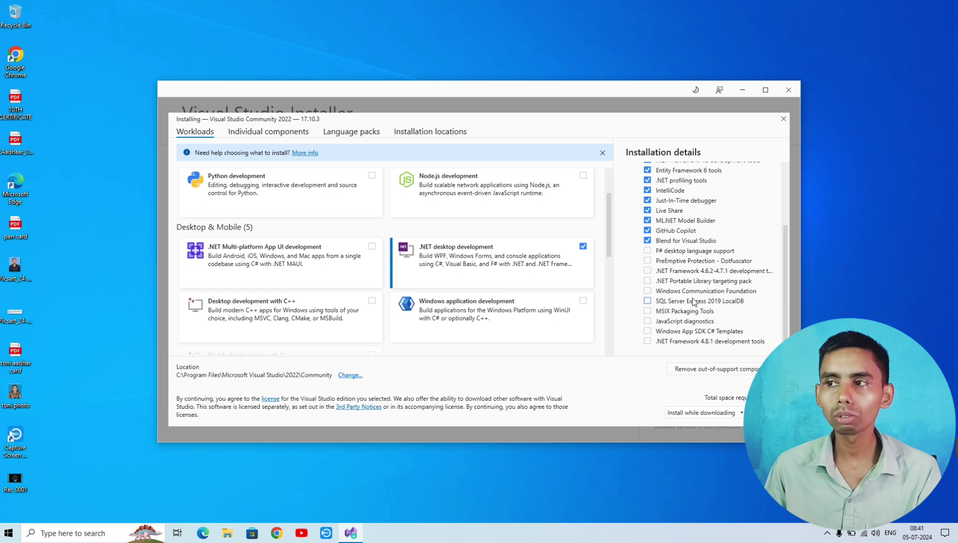
{"action": "scroll", "coordinate": [705, 293], "scroll_direction": "up", "scroll_amount": 4}
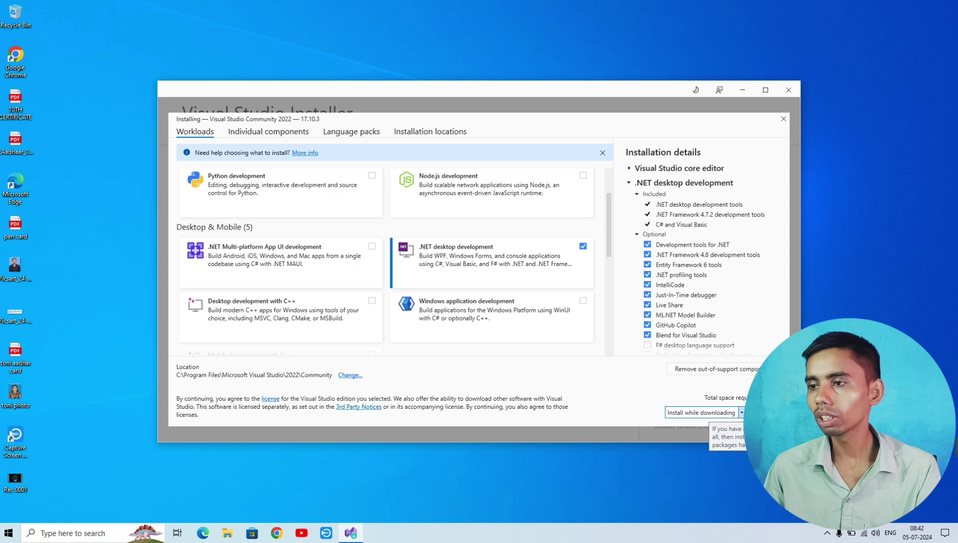
{"action": "left_click", "coordinate": [741, 415]}
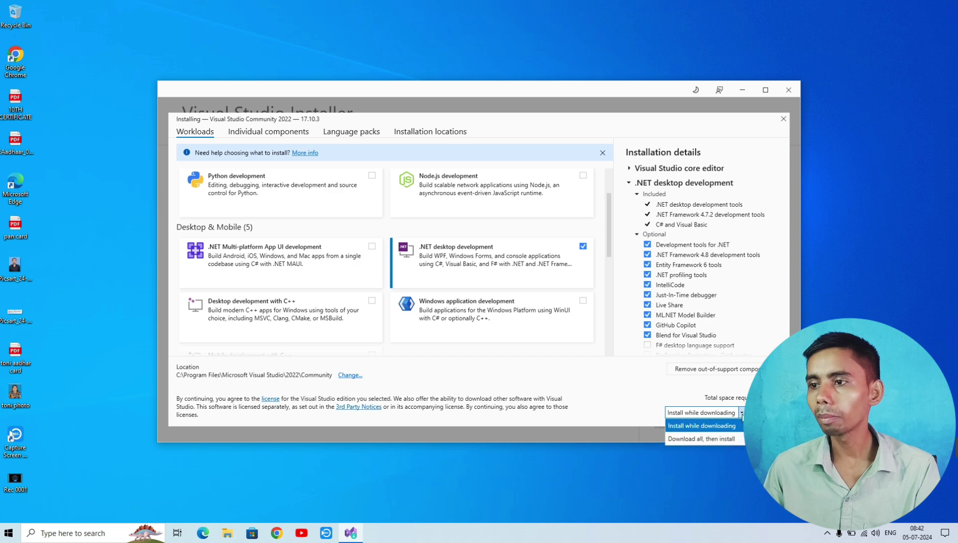
{"action": "left_click", "coordinate": [694, 437]}
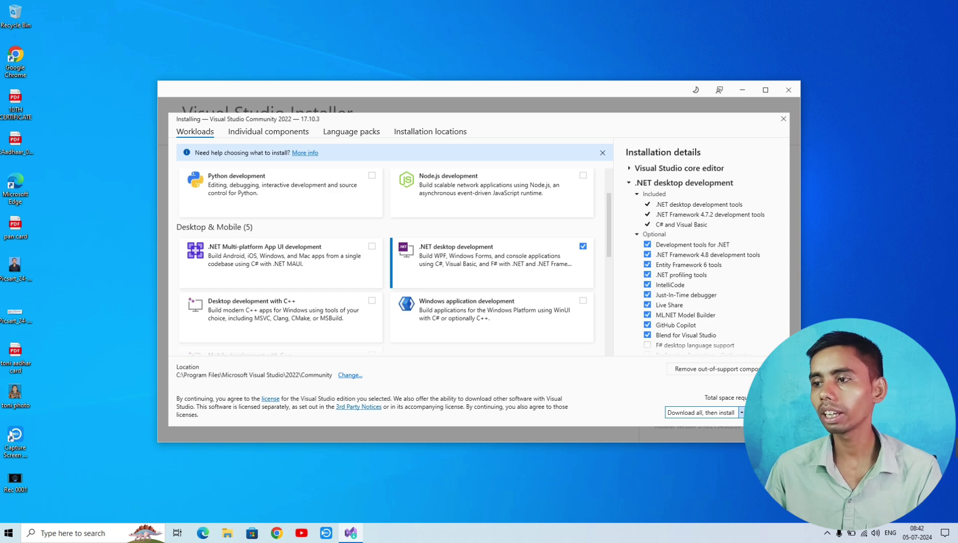
{"action": "left_click", "coordinate": [764, 412]}
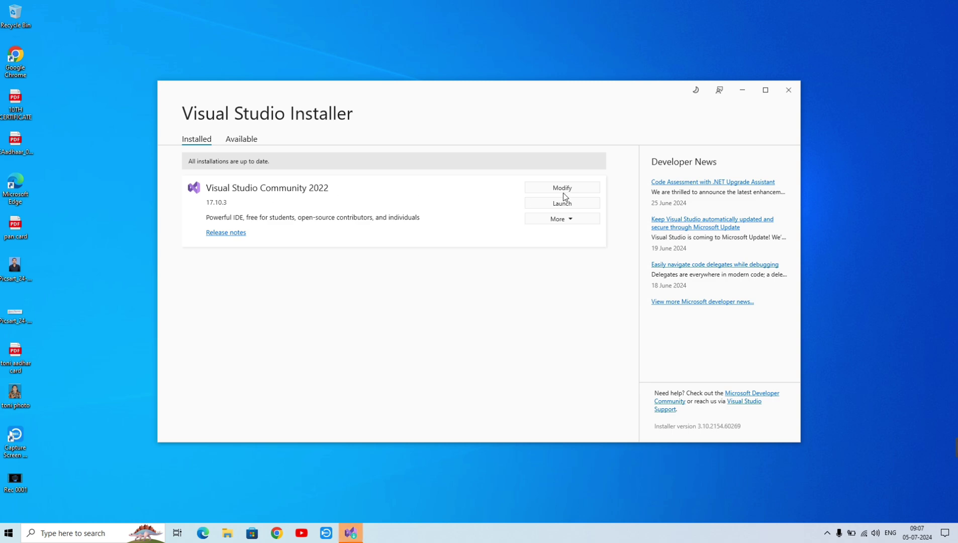
Step: Check the available and installed Visual Studio editions in the installer, and close the installer
{"action": "left_click", "coordinate": [242, 141]}
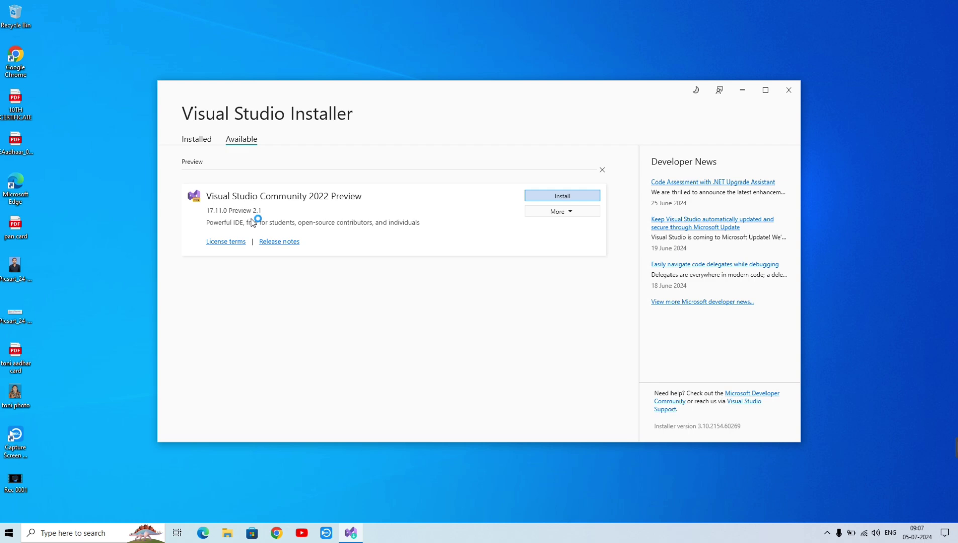
{"action": "left_click", "coordinate": [195, 138]}
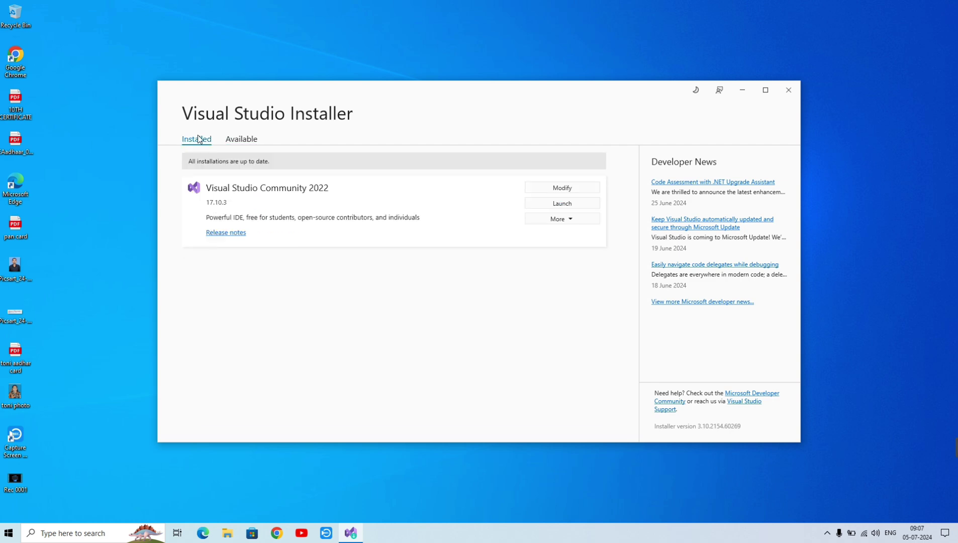
{"action": "left_click", "coordinate": [787, 89]}
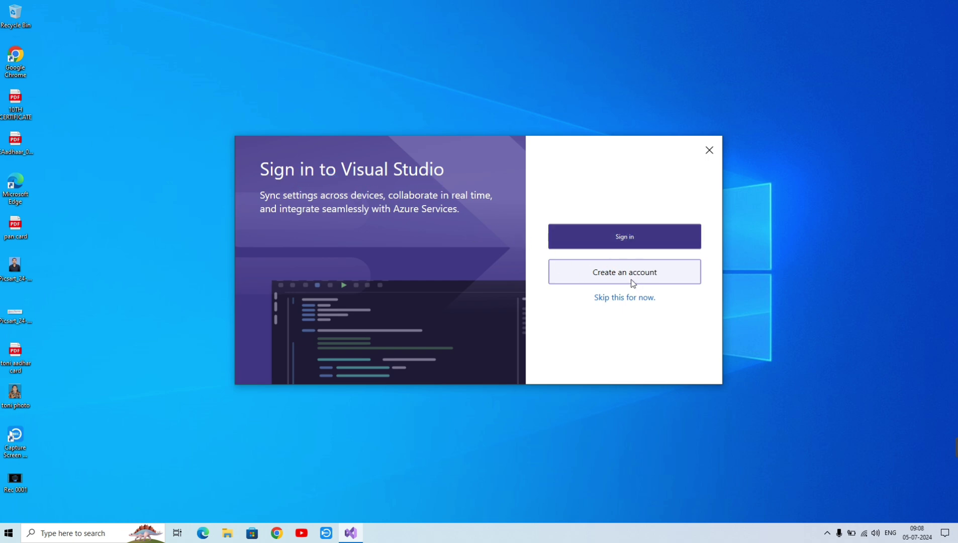
Step: Skip the account sign-in and start Visual Studio with the General development settings and the Light color theme
{"action": "left_click", "coordinate": [618, 298]}
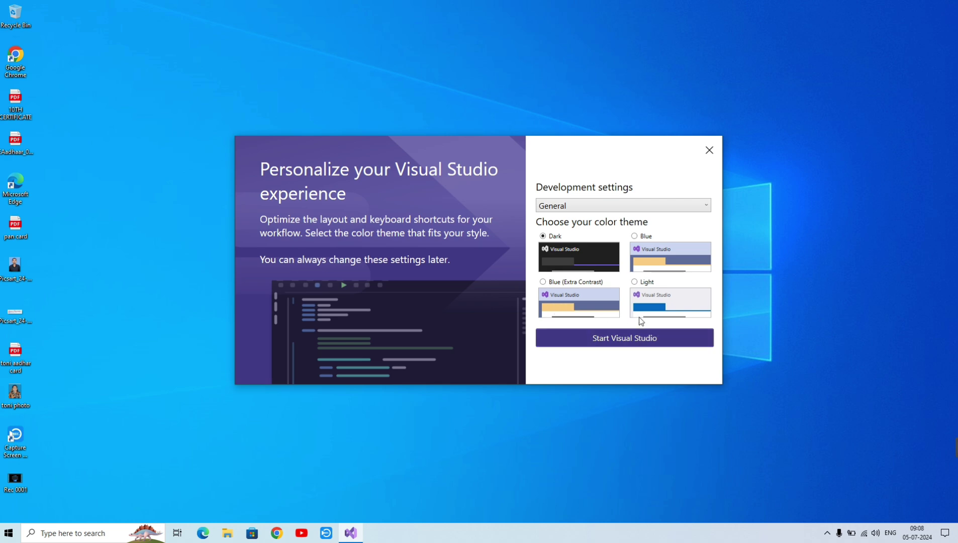
{"action": "left_click", "coordinate": [634, 236]}
{"action": "left_click", "coordinate": [605, 204]}
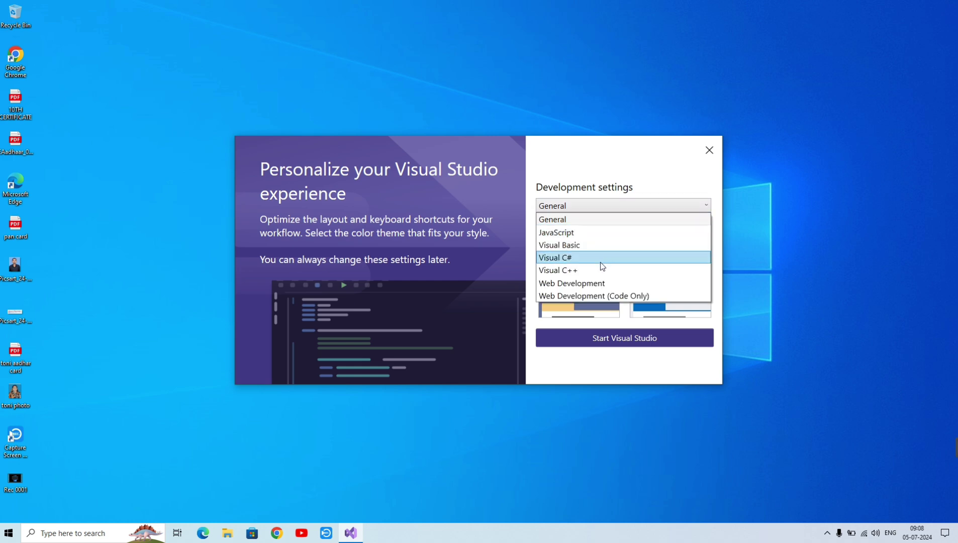
{"action": "left_click", "coordinate": [591, 206]}
{"action": "left_click", "coordinate": [592, 207]}
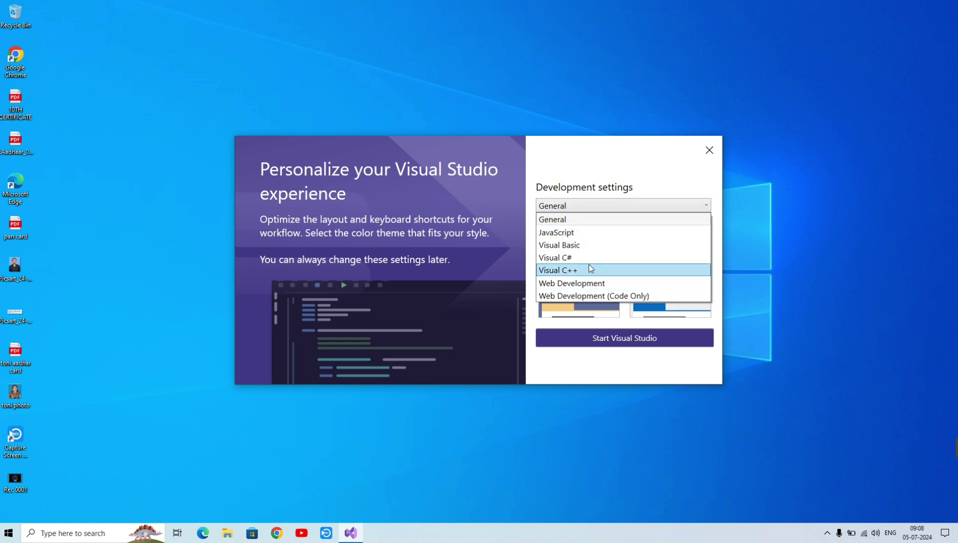
{"action": "left_click", "coordinate": [577, 369]}
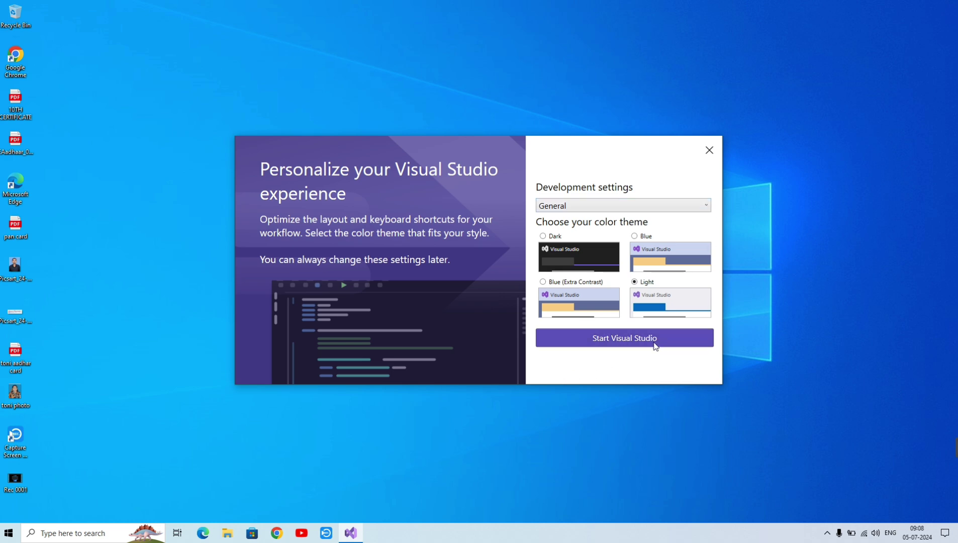
{"action": "left_click", "coordinate": [612, 336]}
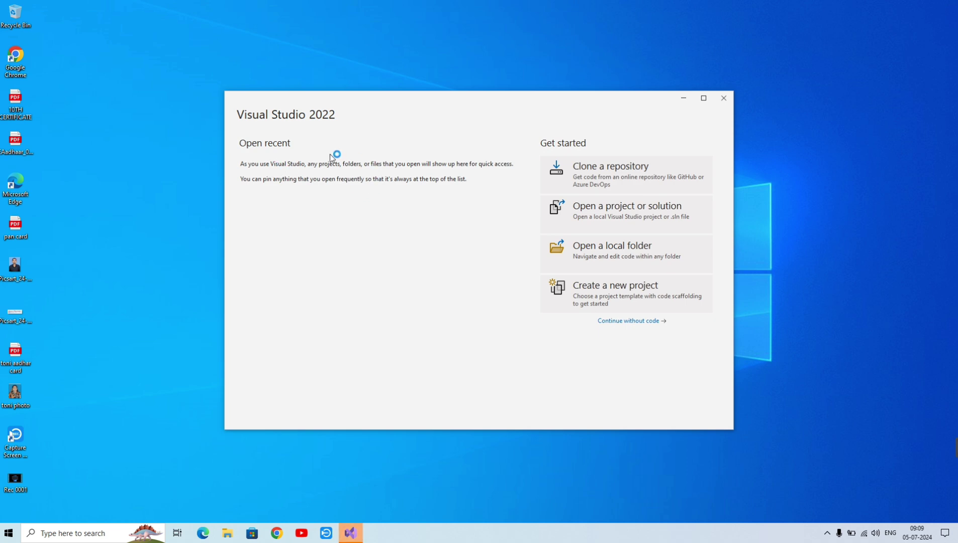
Step: Continue into Visual Studio without code, close the What's New page, and follow the Get Copilot link in the GitHub Copilot prompt
{"action": "left_click", "coordinate": [626, 322]}
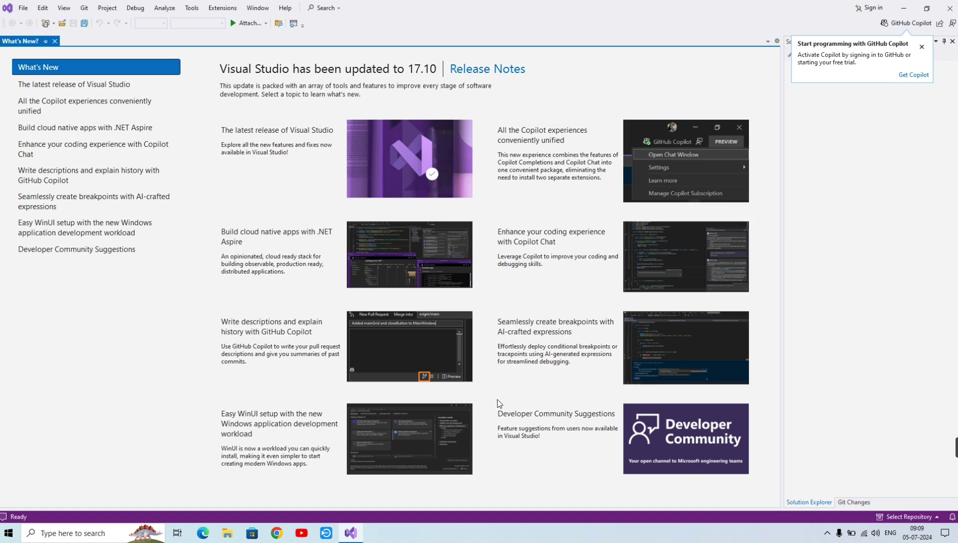
{"action": "left_click", "coordinate": [54, 41]}
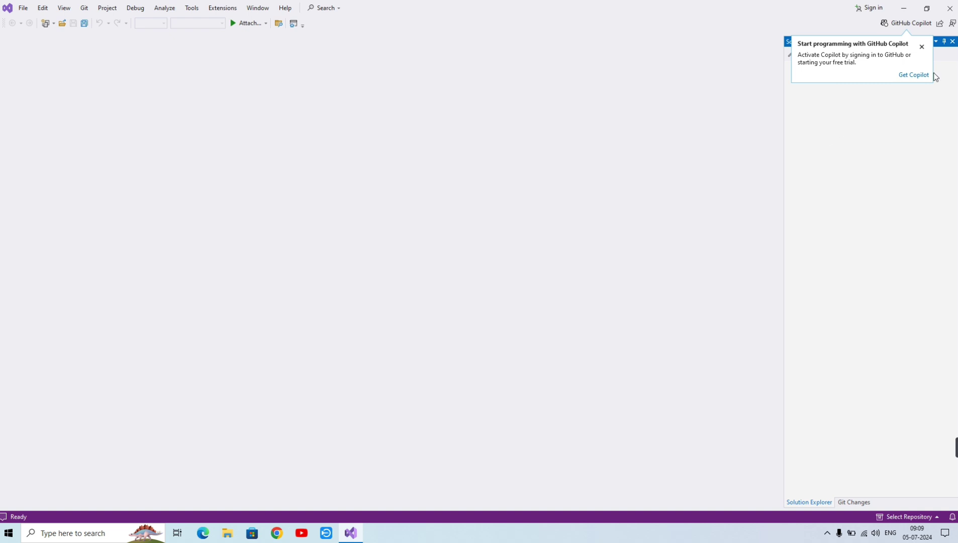
{"action": "left_click", "coordinate": [917, 77]}
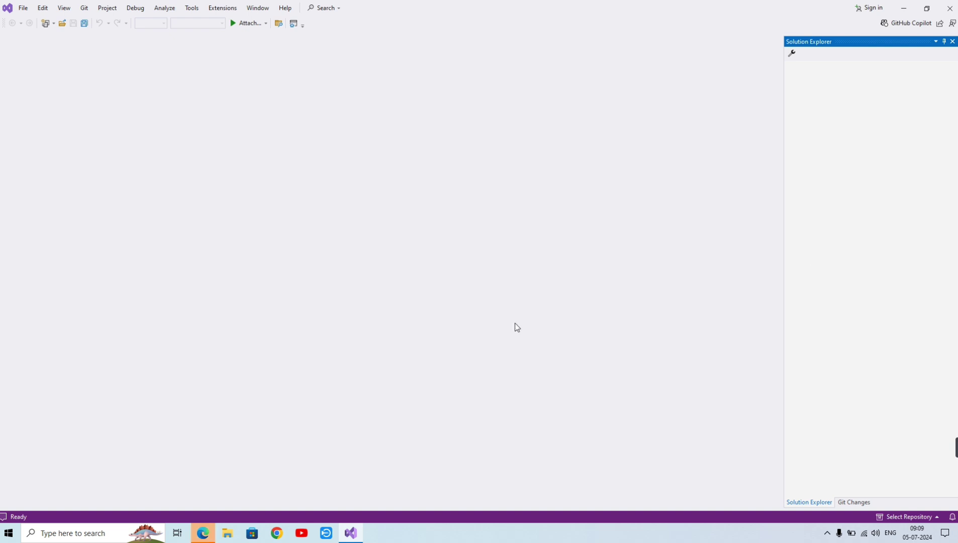
{"action": "left_click", "coordinate": [20, 9]}
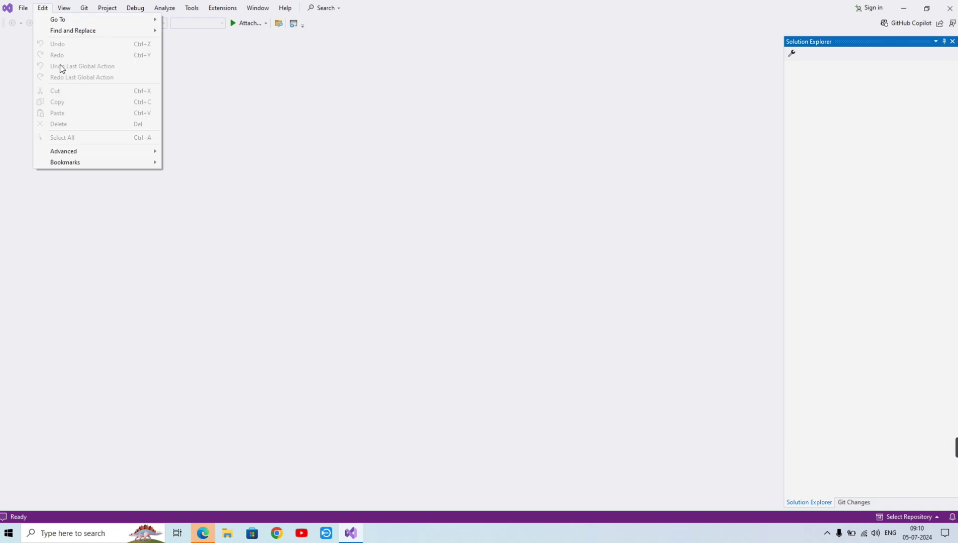
{"action": "left_click", "coordinate": [253, 109]}
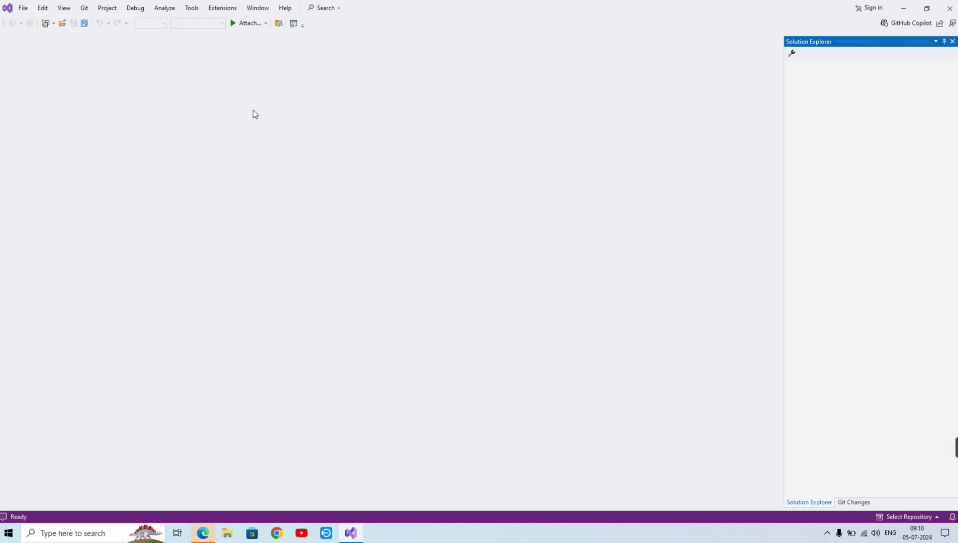